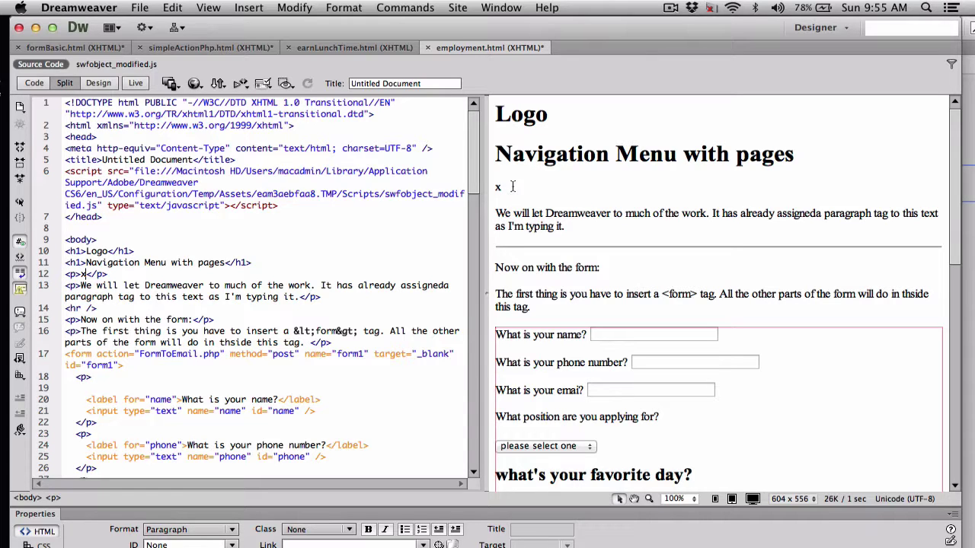
# Show Dreamweaver's Insert menu with its Media submenu expanded toward the SWF option
pyautogui.click(250, 8)
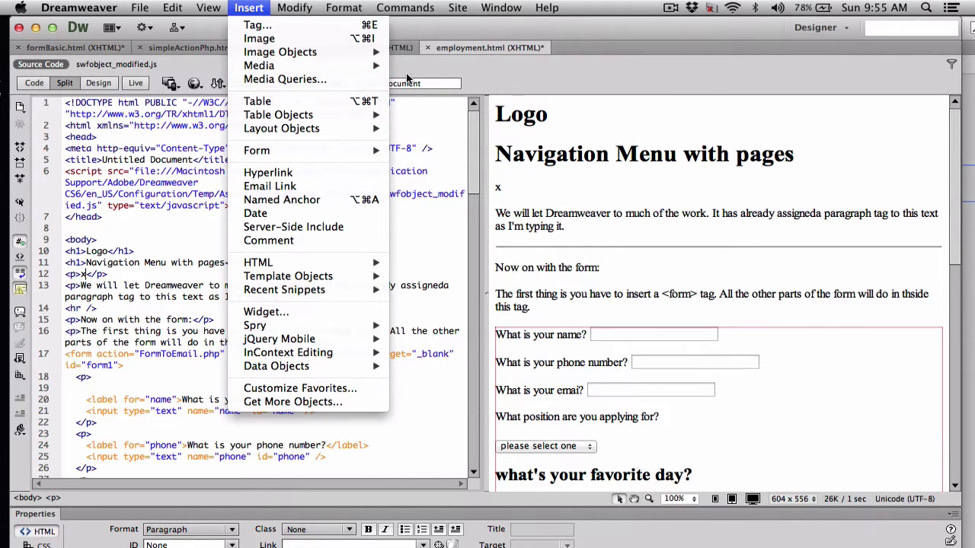
pyautogui.moveTo(381, 65)
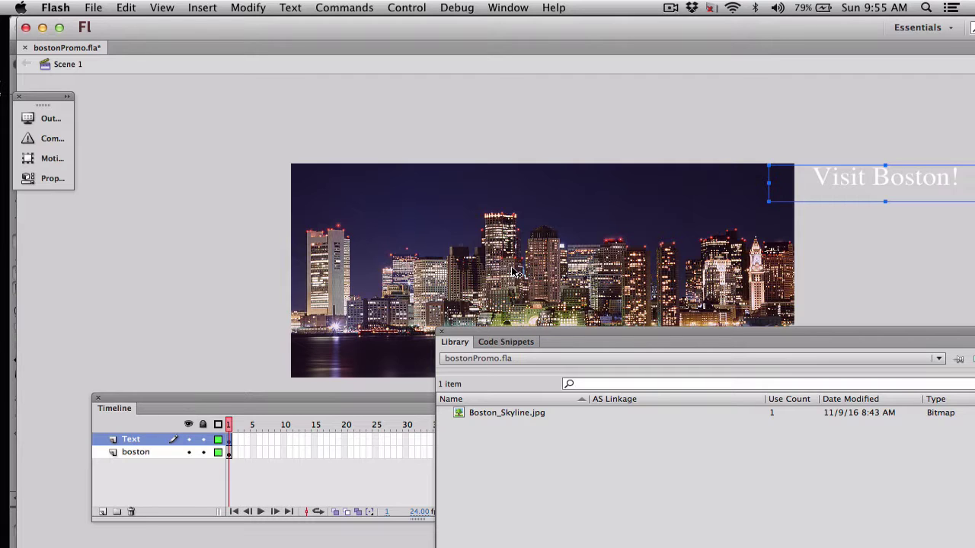
pyautogui.click(94, 7)
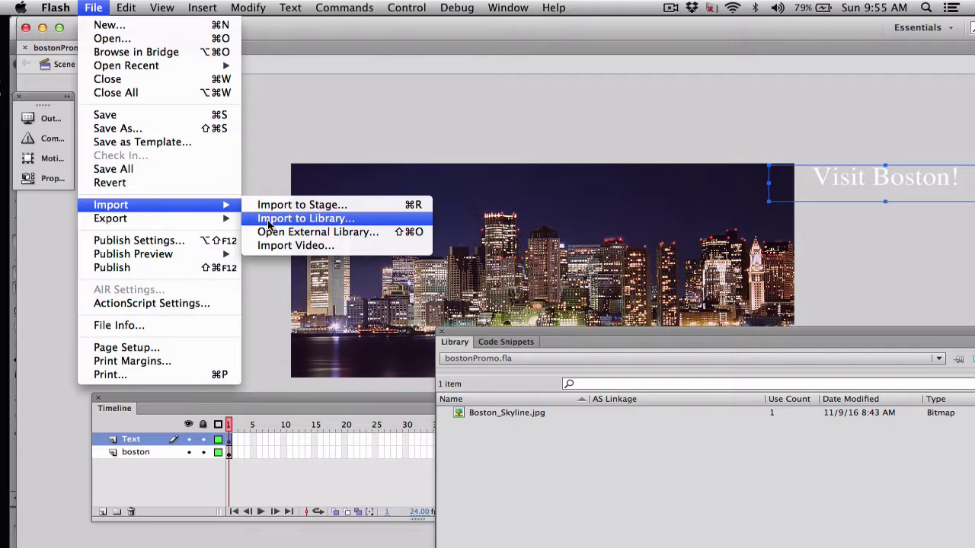
pyautogui.click(479, 482)
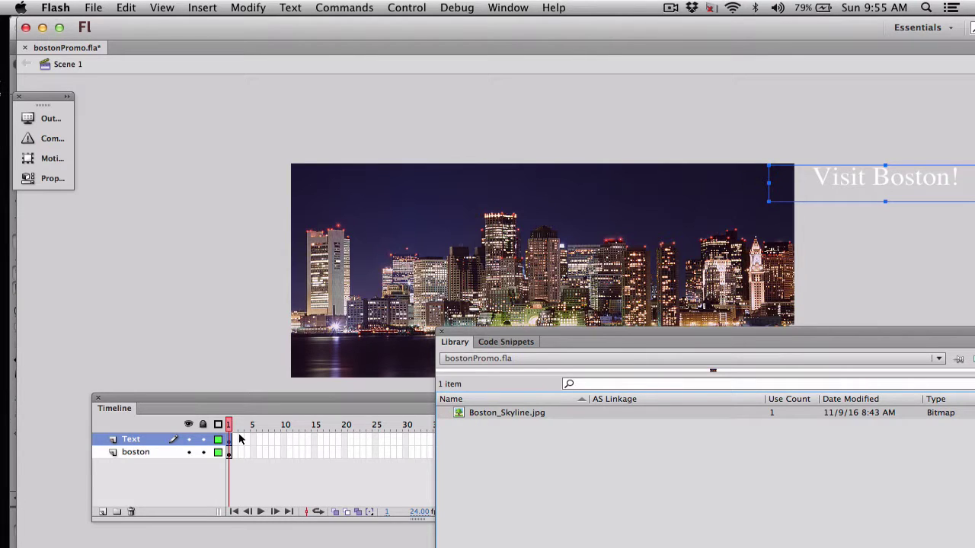
# Raise the timeline above the library and toggle visibility of the boston and Text layers
pyautogui.click(294, 402)
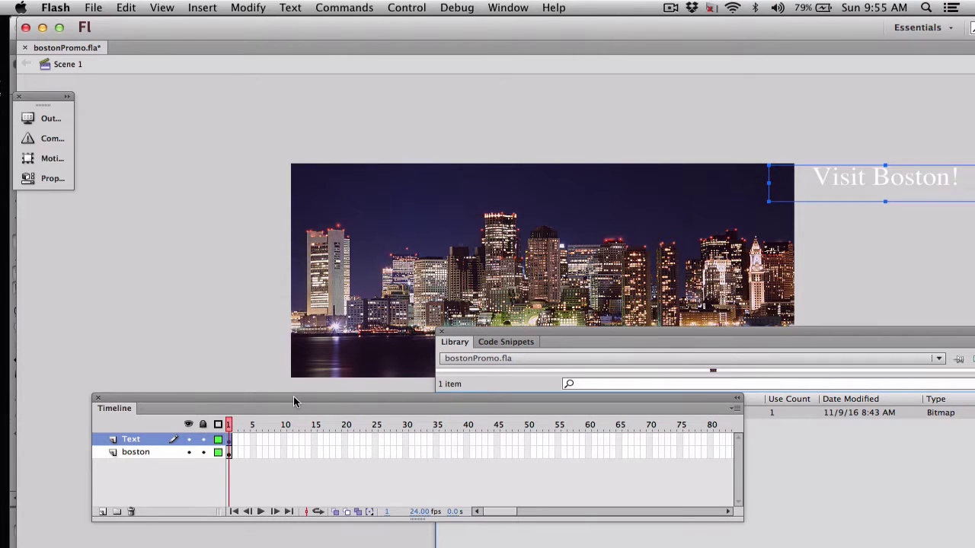
pyautogui.moveTo(291, 396); pyautogui.dragTo(290, 383)
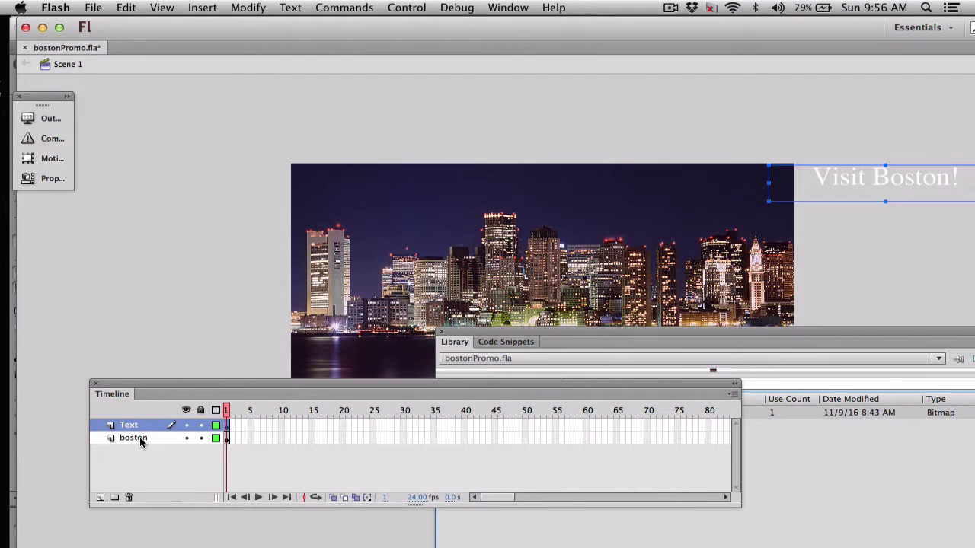
pyautogui.click(187, 438)
pyautogui.click(186, 439)
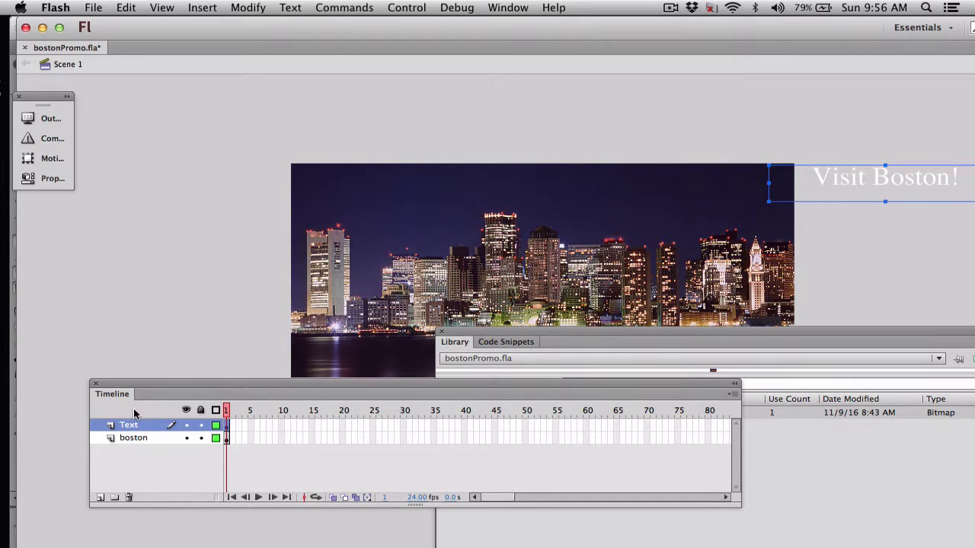
pyautogui.click(186, 425)
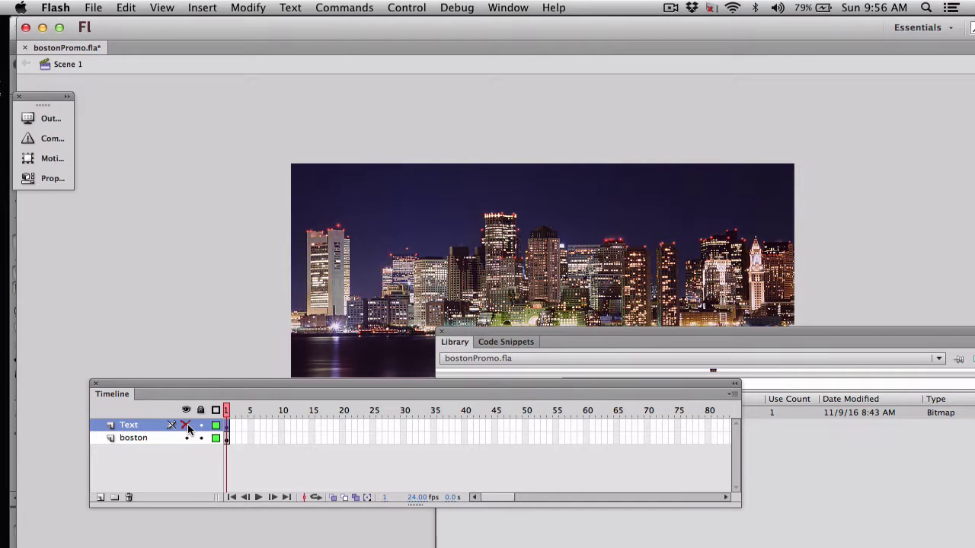
pyautogui.click(186, 425)
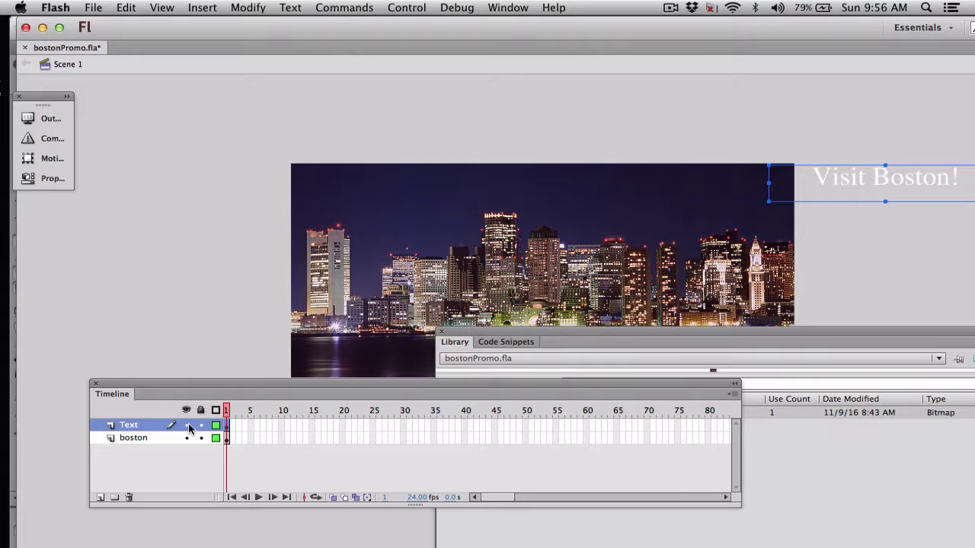
# Pick the Text Tool from the Tools panel, then close the panel
pyautogui.click(515, 7)
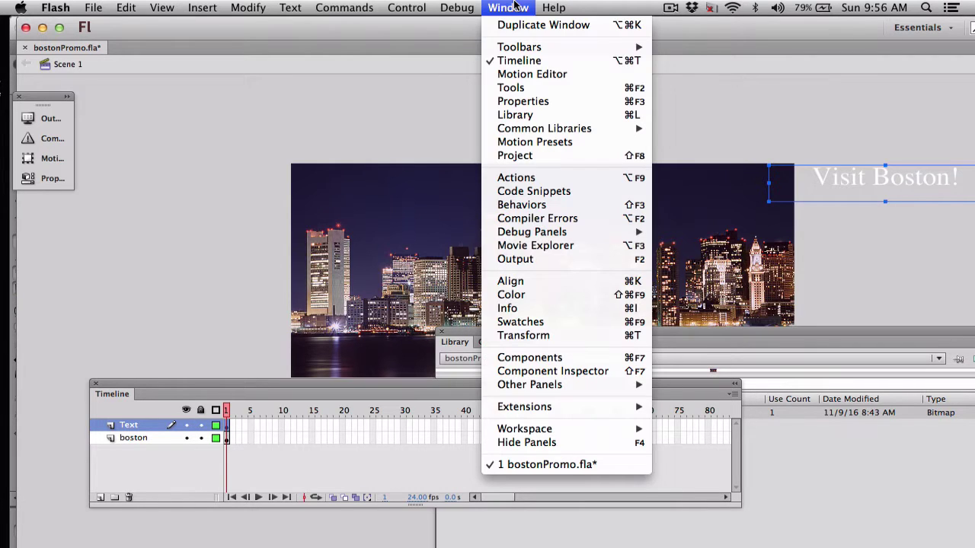
pyautogui.click(509, 88)
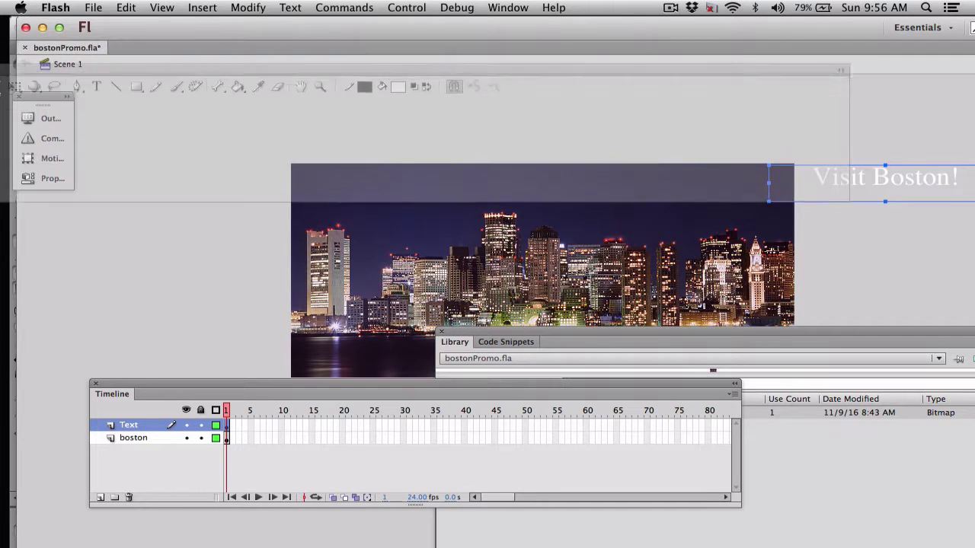
pyautogui.moveTo(99, 69); pyautogui.dragTo(120, 95)
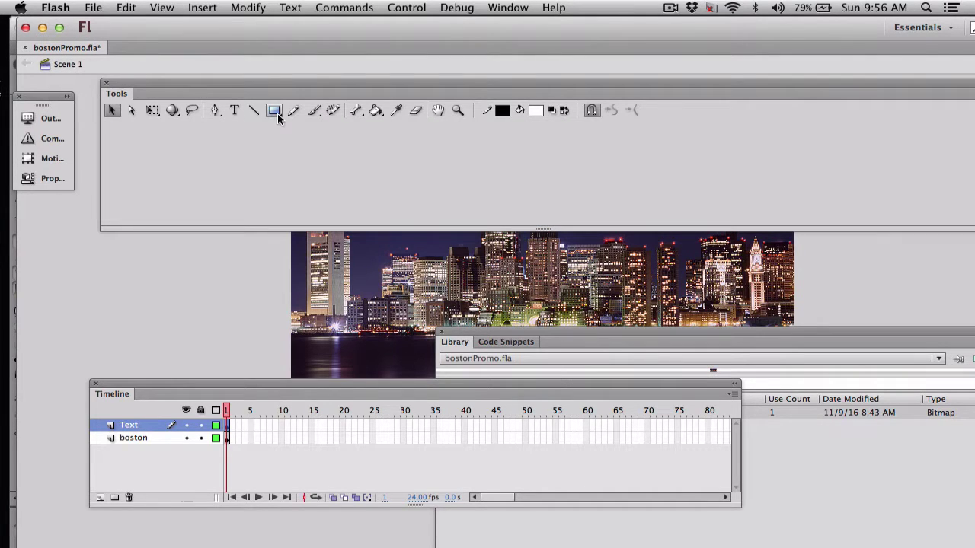
pyautogui.click(240, 111)
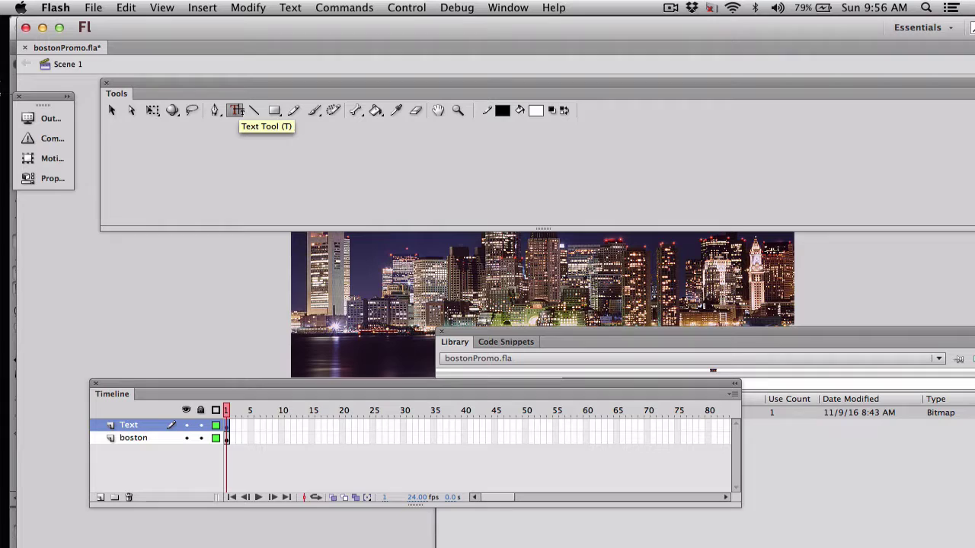
pyautogui.click(107, 83)
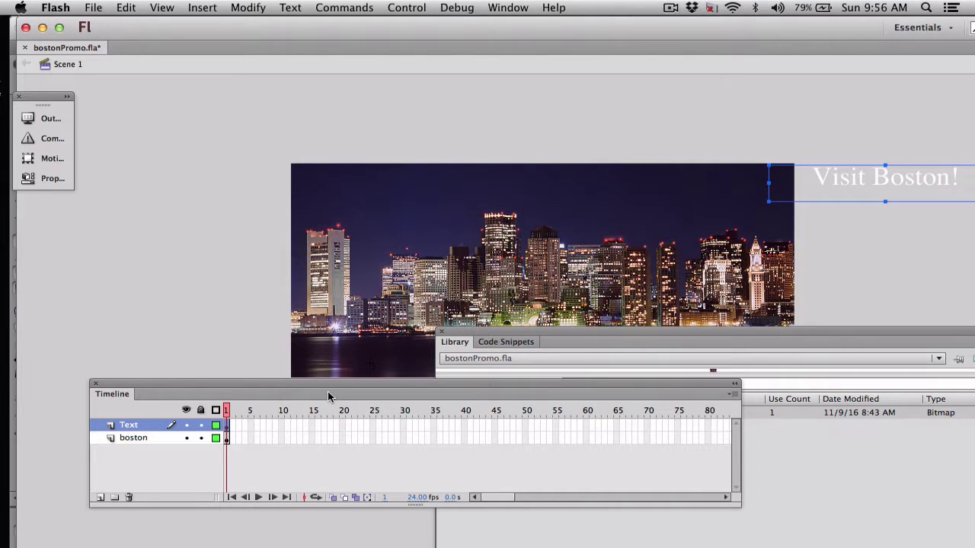
# Insert frames on the boston layer through frame 60, then select Text layer frame 1
pyautogui.click(227, 439)
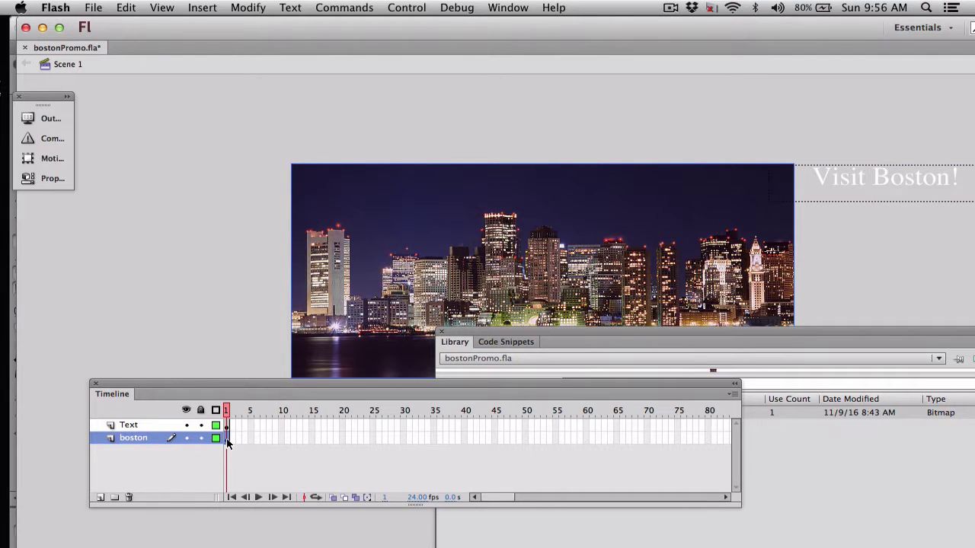
pyautogui.rightClick(586, 438)
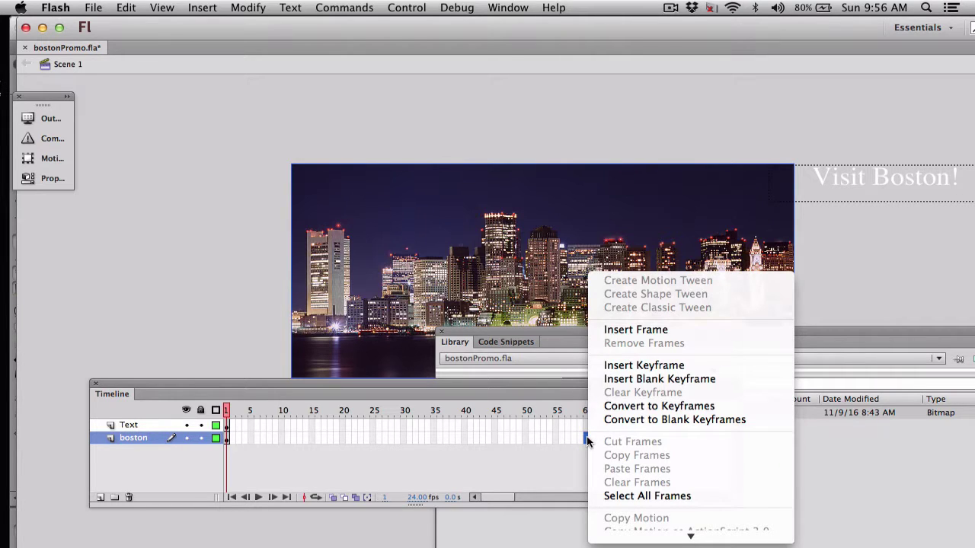
pyautogui.click(620, 330)
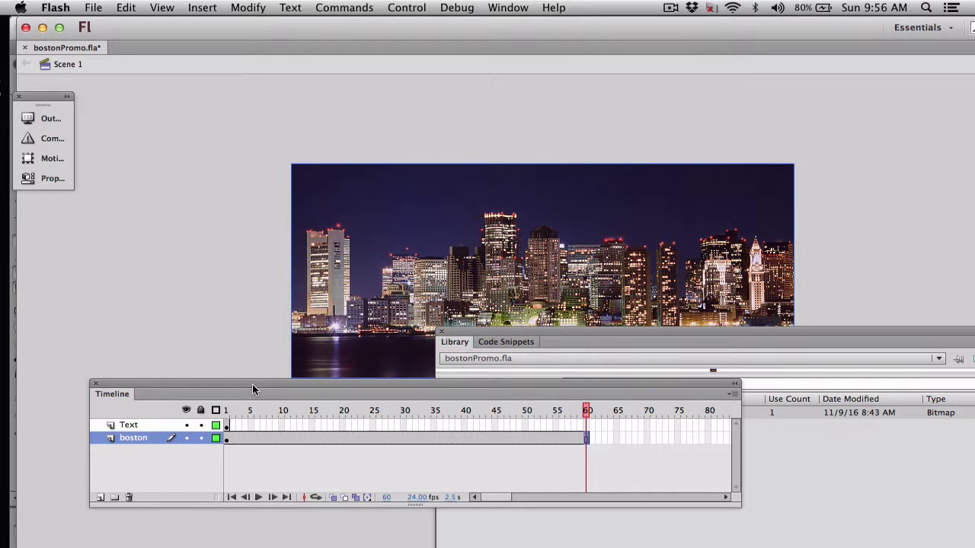
pyautogui.click(226, 426)
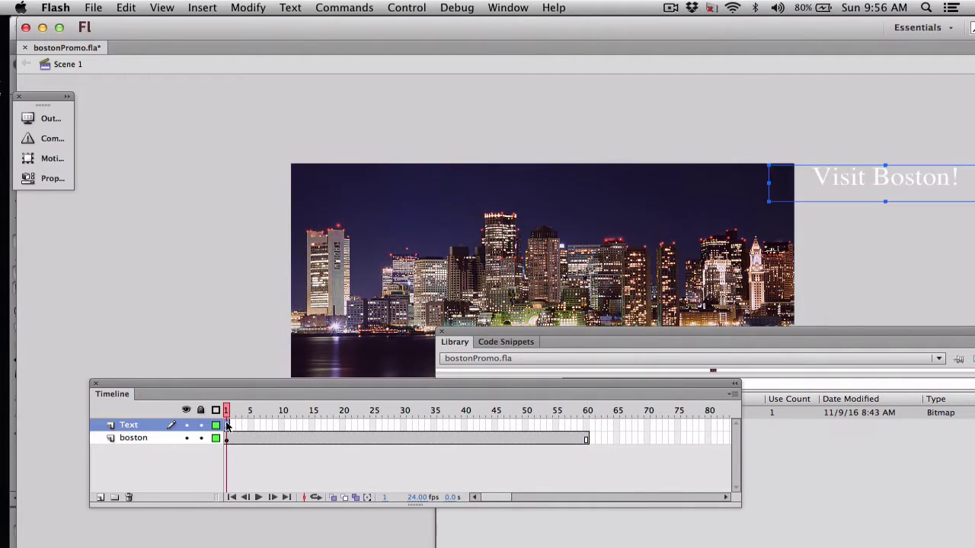
# Add a keyframe at frame 25 on the Text layer
pyautogui.click(372, 426)
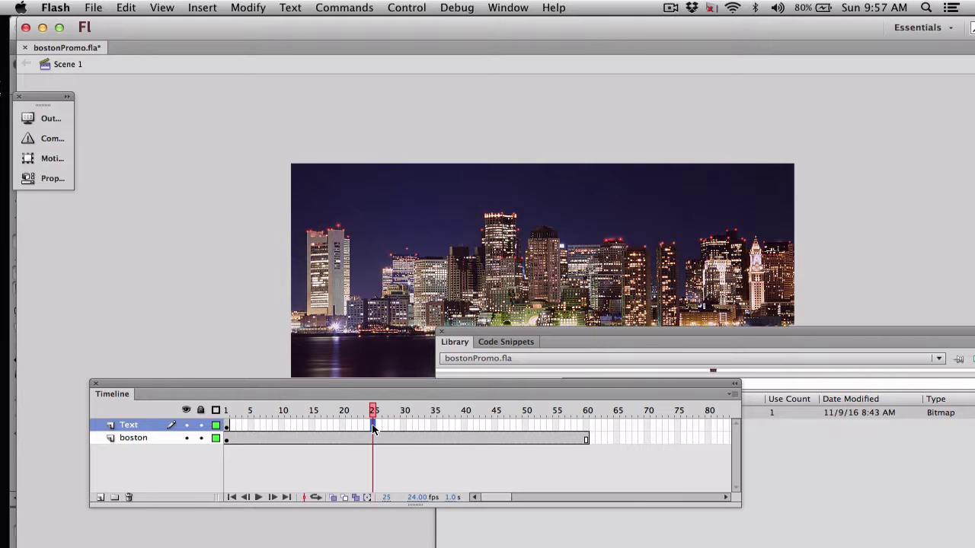
pyautogui.rightClick(373, 429)
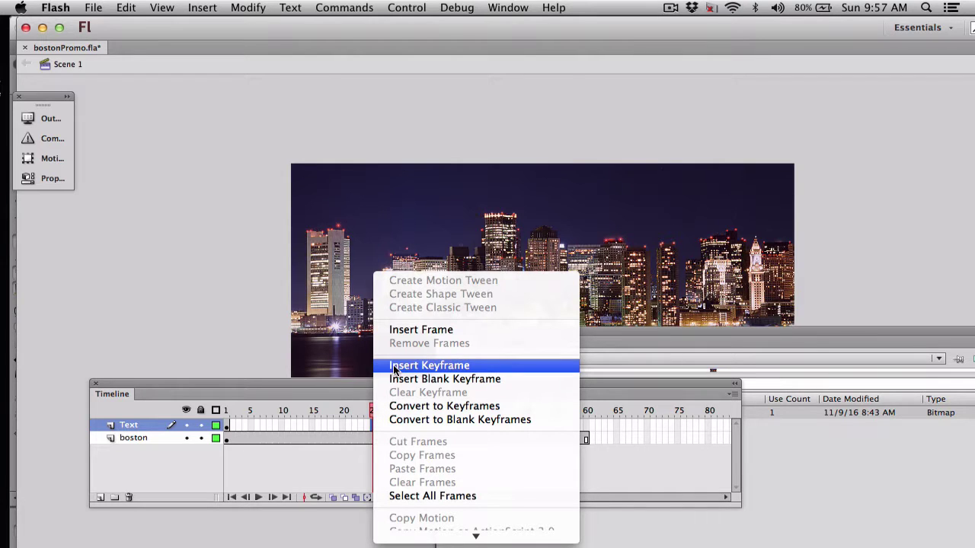
pyautogui.click(429, 366)
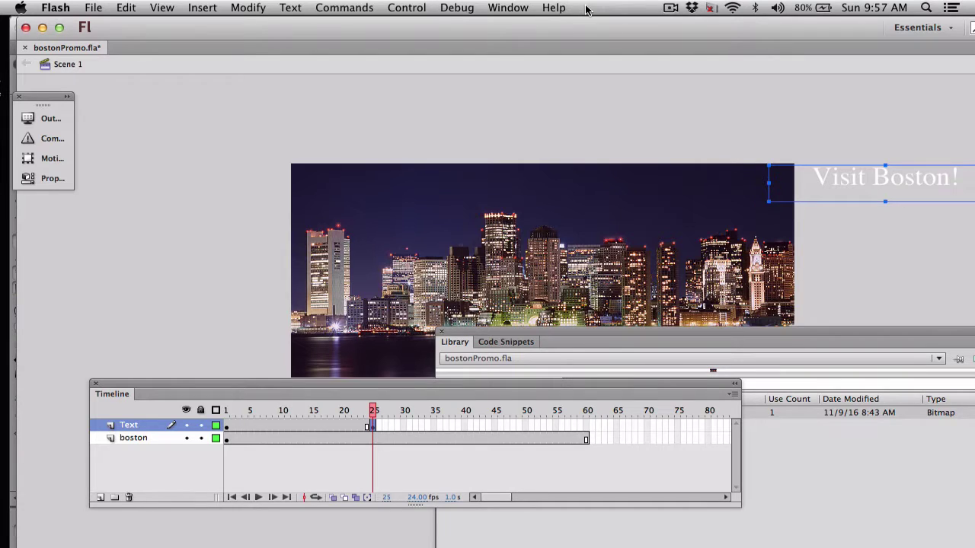
# With the Selection Tool, drag Visit Boston! left onto the skyline and compare frames 1 and 25
pyautogui.click(514, 7)
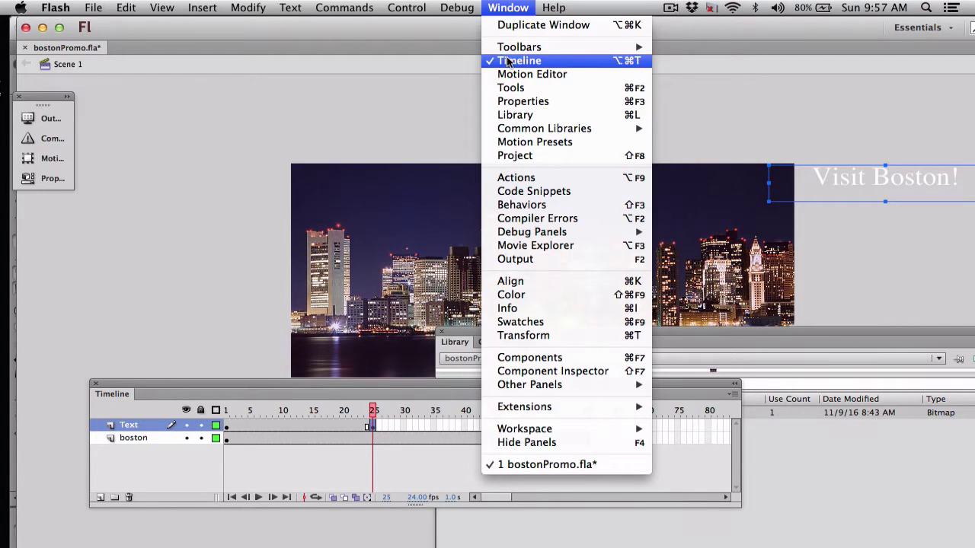
pyautogui.click(509, 87)
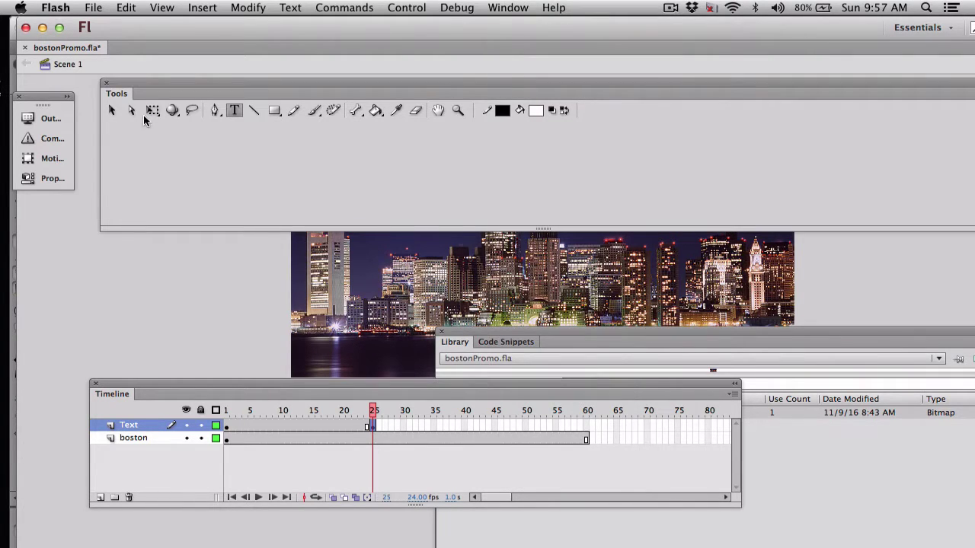
pyautogui.click(111, 110)
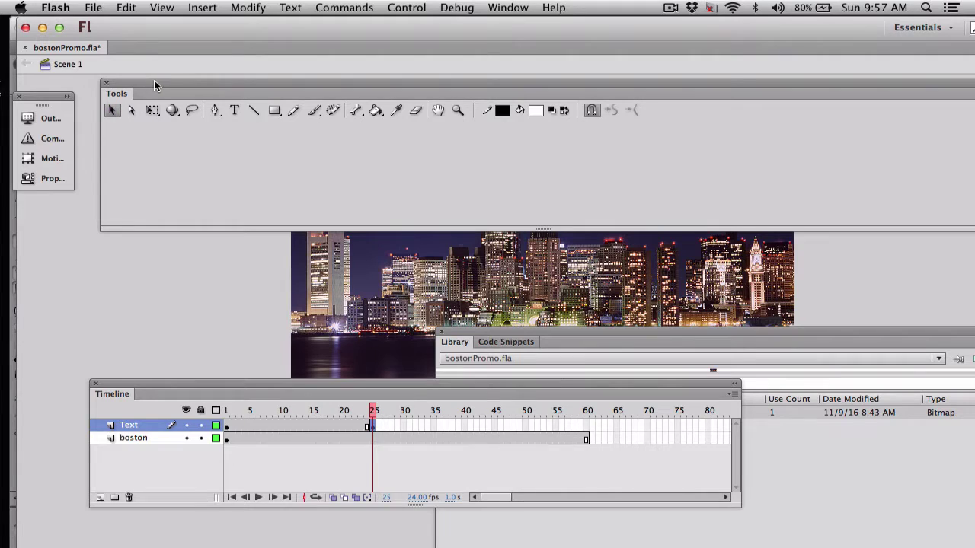
pyautogui.click(107, 86)
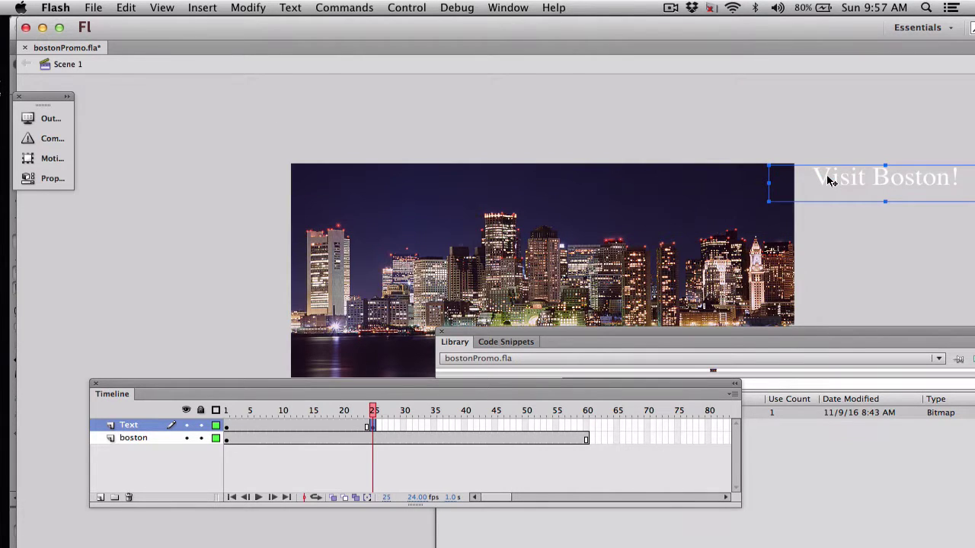
pyautogui.moveTo(830, 180); pyautogui.dragTo(453, 193)
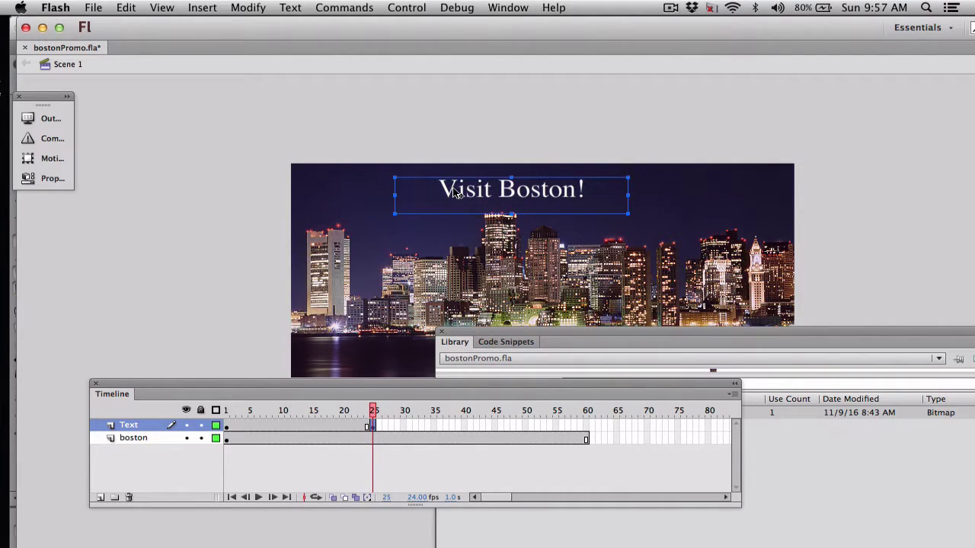
pyautogui.click(225, 428)
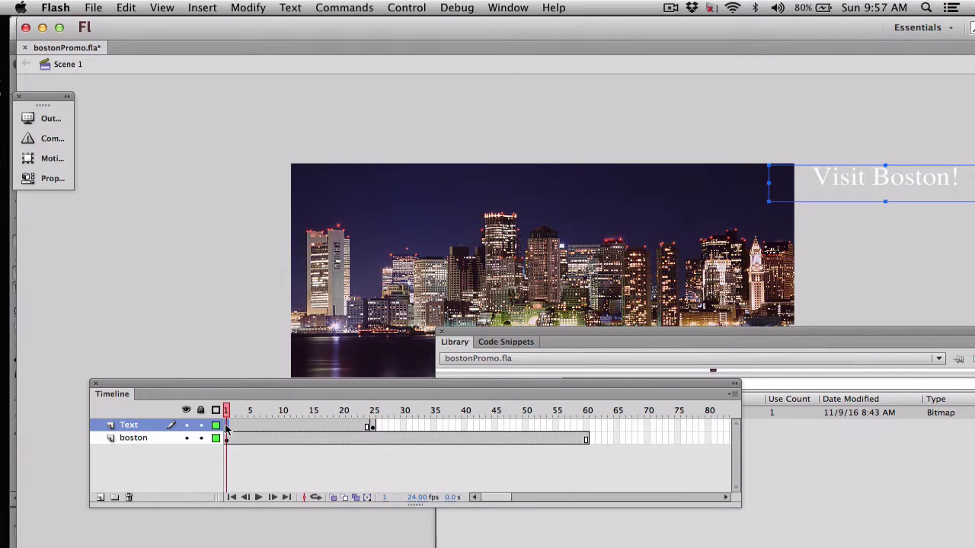
pyautogui.click(372, 426)
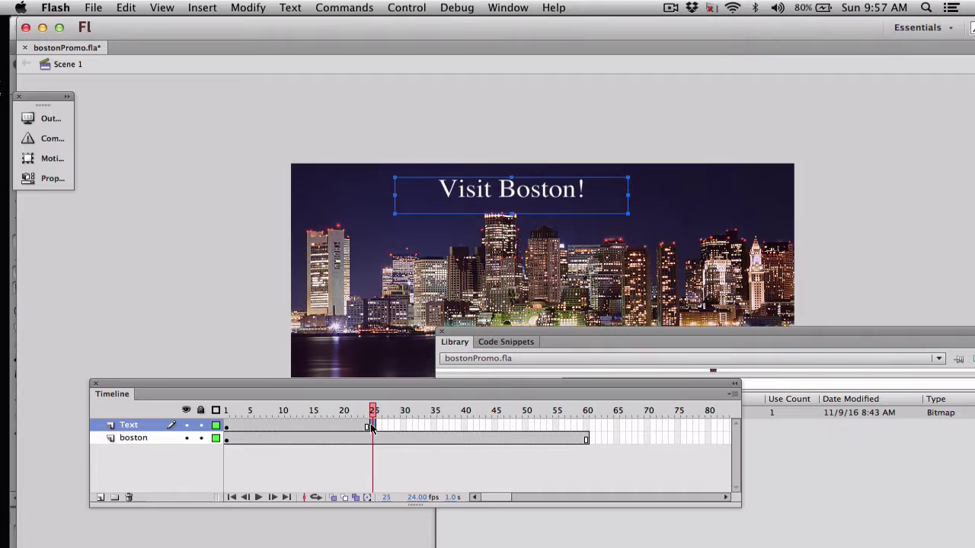
# Create a classic tween on the Text layer between frames 1 and 25 and scrub through it
pyautogui.rightClick(313, 427)
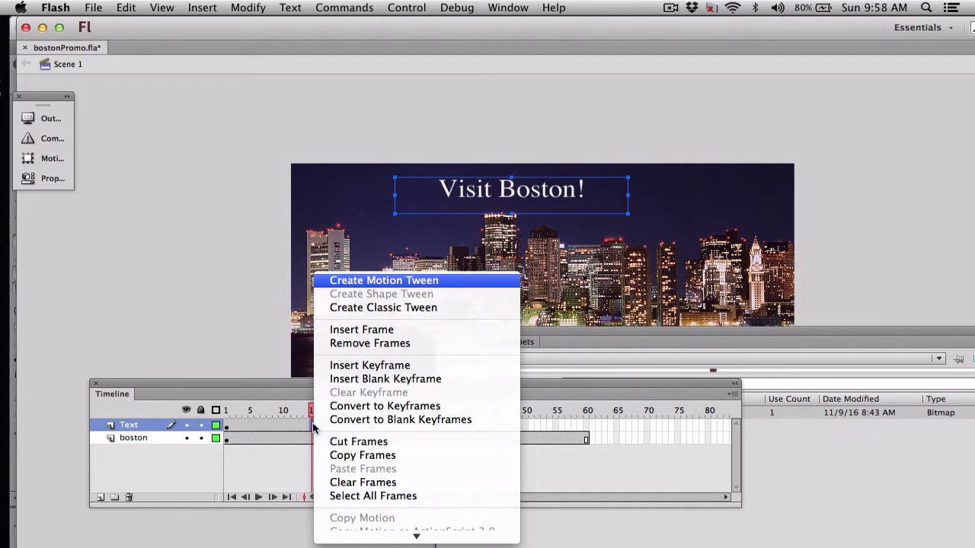
pyautogui.click(345, 307)
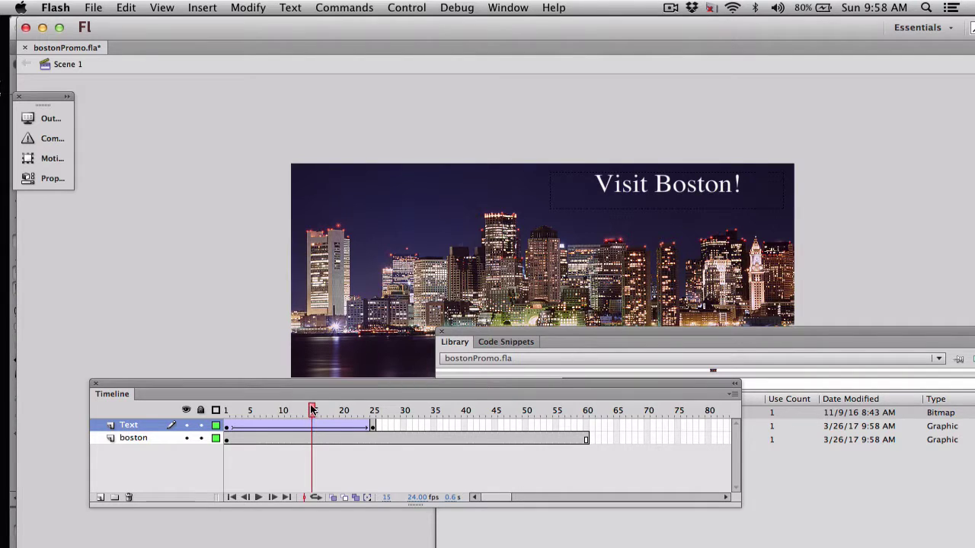
pyautogui.moveTo(312, 411); pyautogui.dragTo(372, 409)
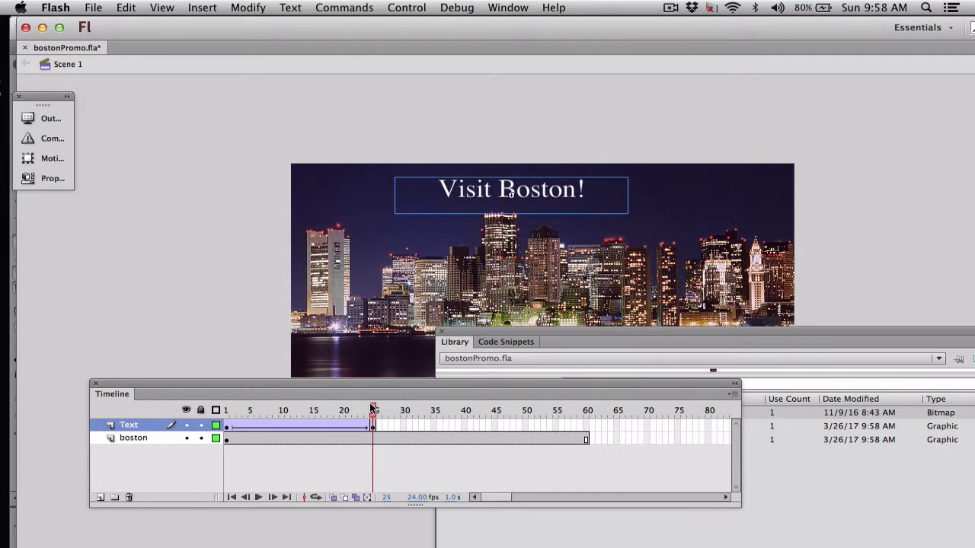
pyautogui.click(373, 427)
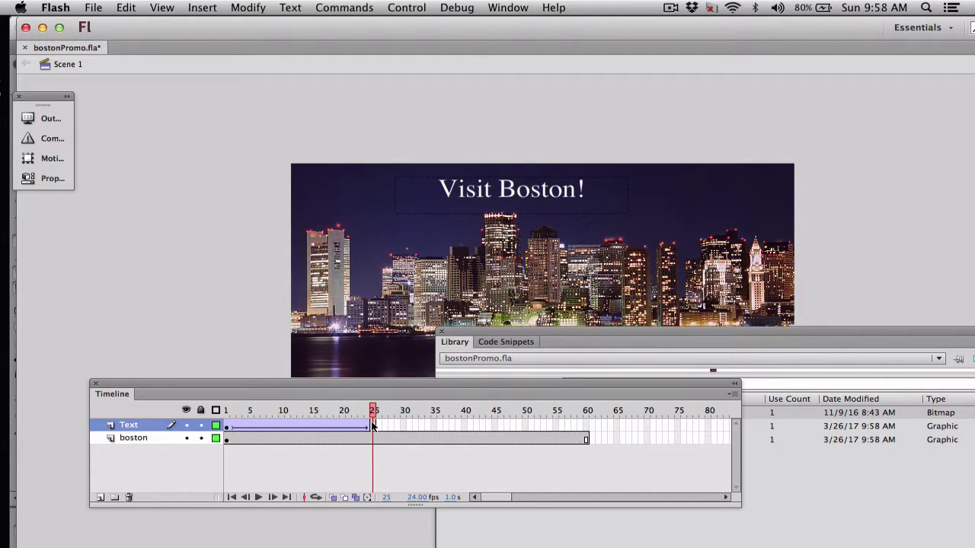
# Insert frames on the Text layer through frame 60
pyautogui.rightClick(586, 426)
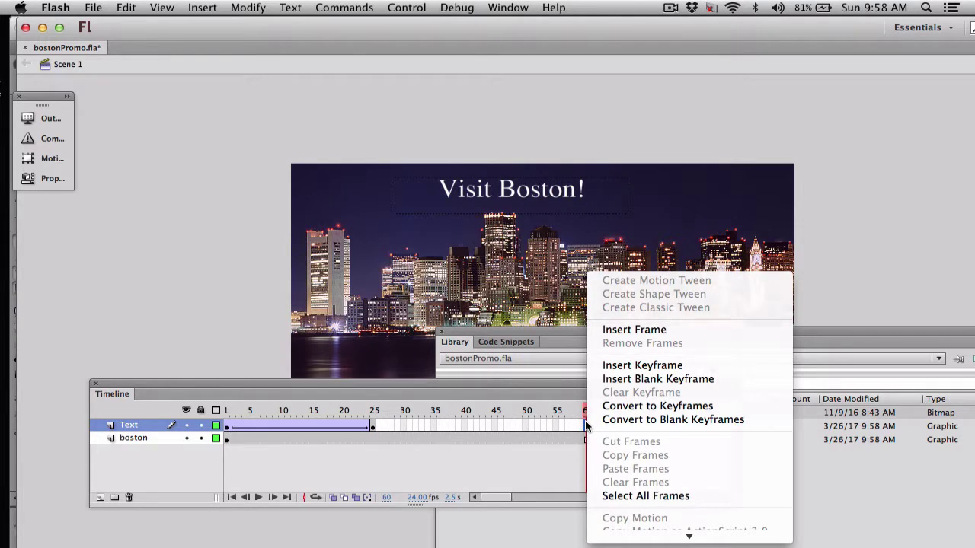
pyautogui.click(615, 330)
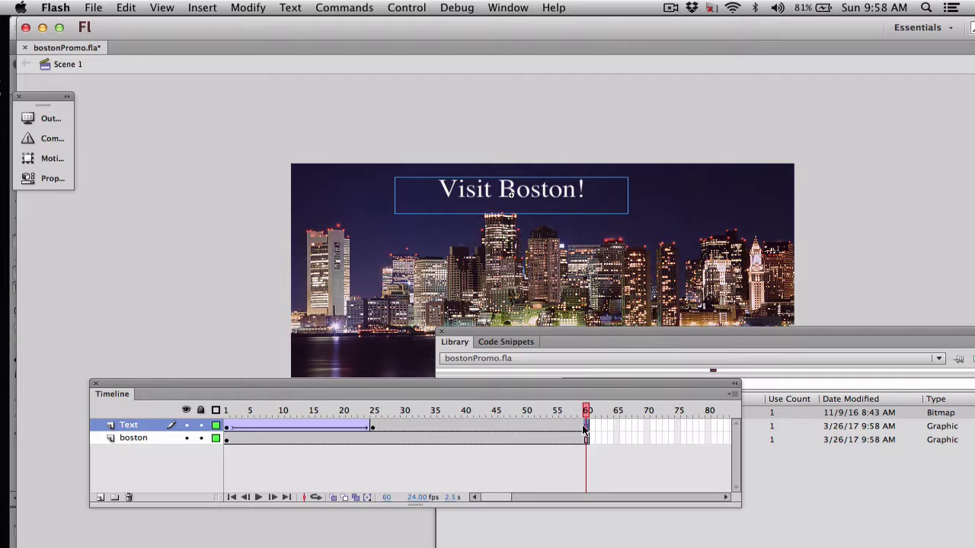
pyautogui.press('super+Return')
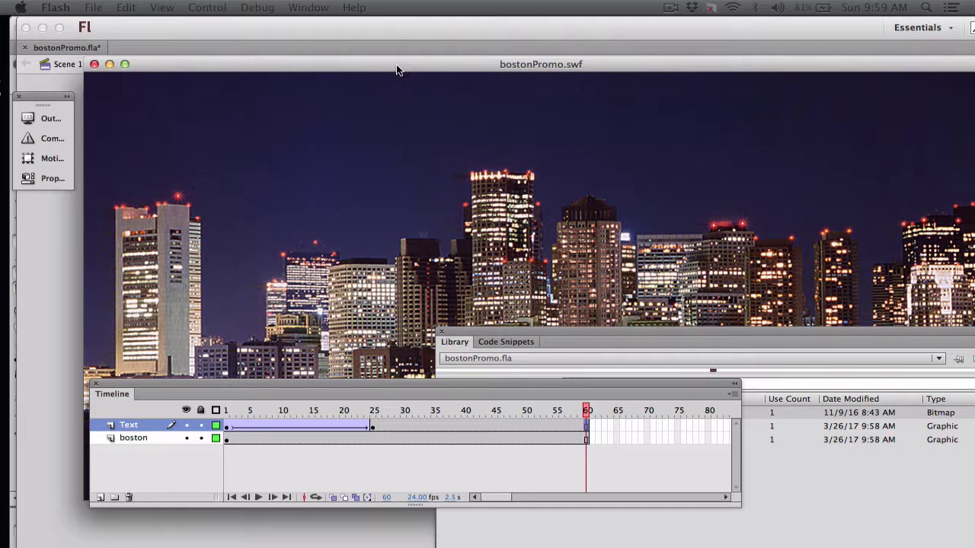
pyautogui.click(94, 64)
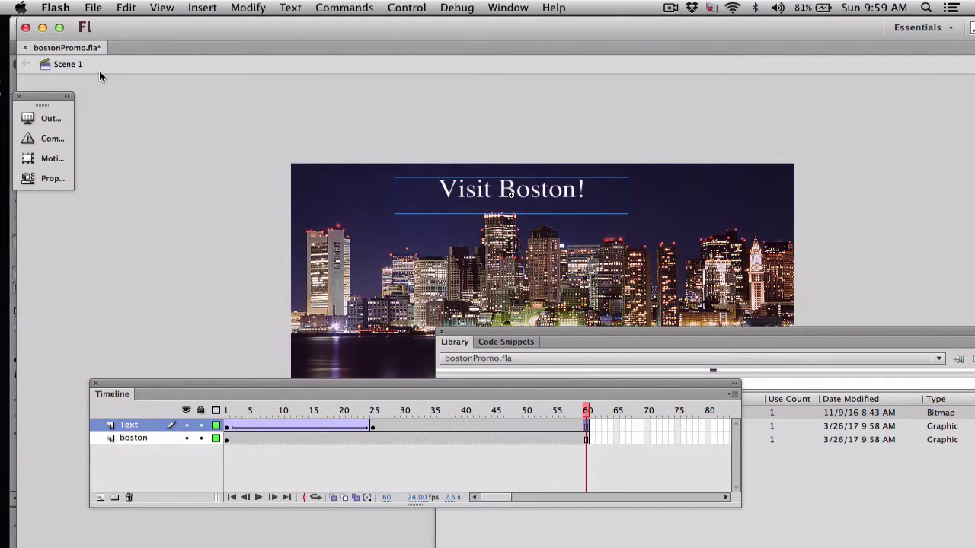
# Switch to Dreamweaver and delete the stray 'x' text under the navigation heading
pyautogui.press('super+Tab')
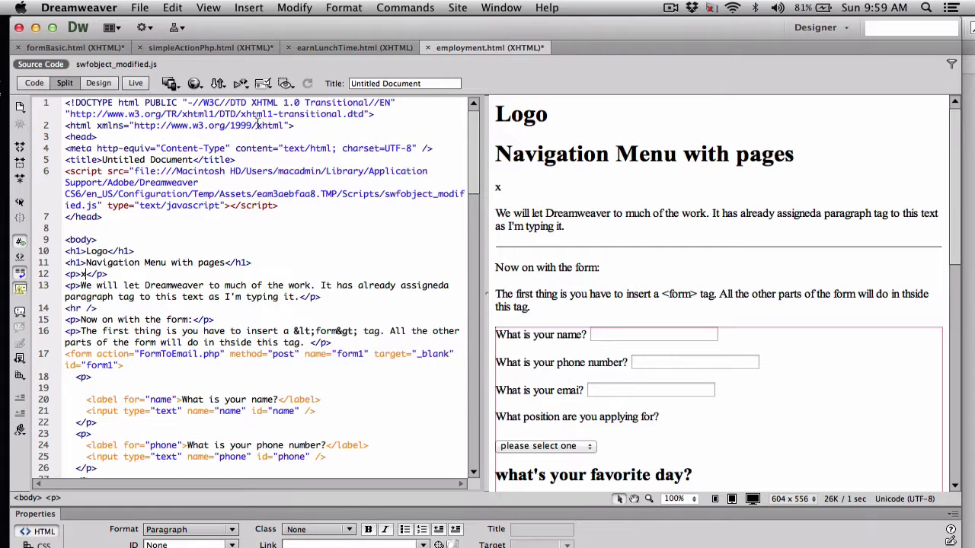
pyautogui.moveTo(504, 188); pyautogui.dragTo(492, 188)
pyautogui.press('BackSpace')
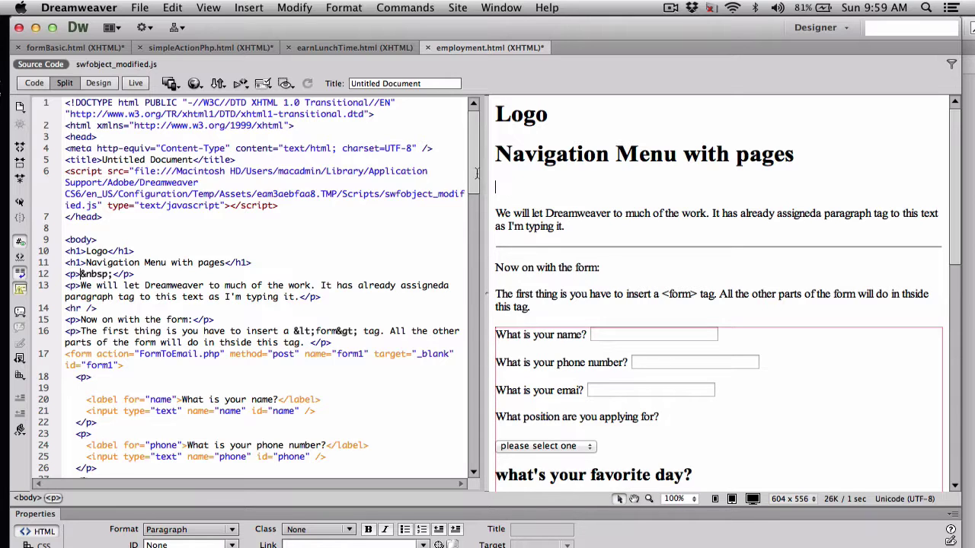
pyautogui.click(249, 7)
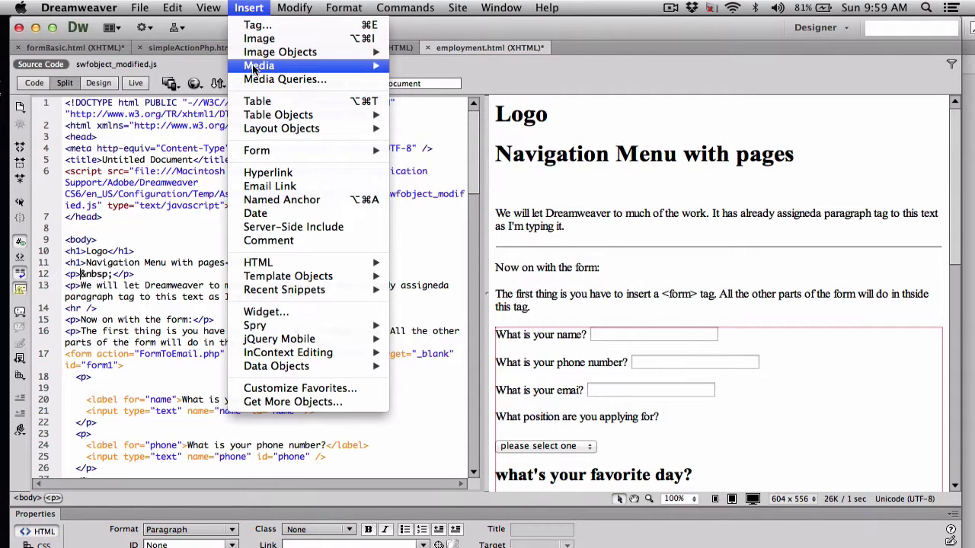
# Insert bostonPromo.swf as a SWF, saving it into the flash folder and replacing the old copy
pyautogui.moveTo(257, 67)
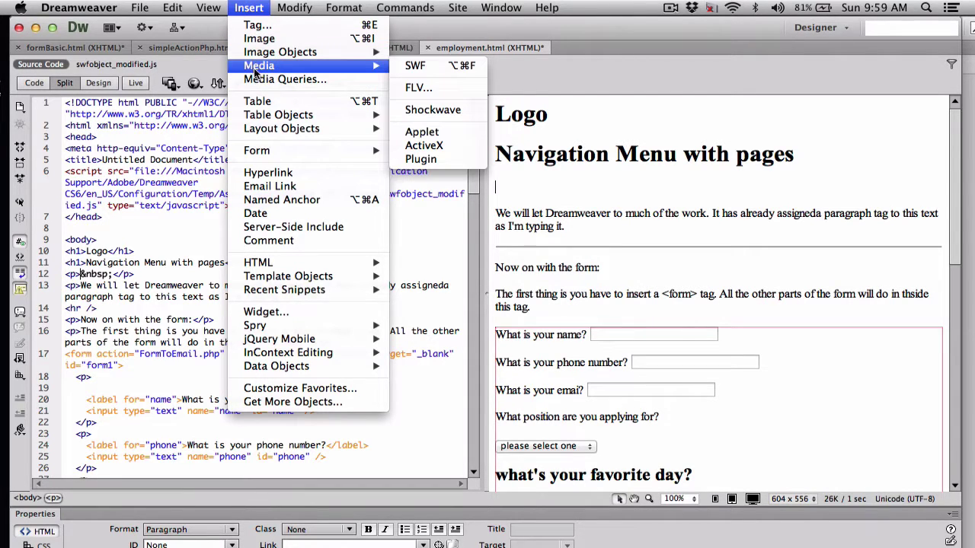
pyautogui.click(437, 66)
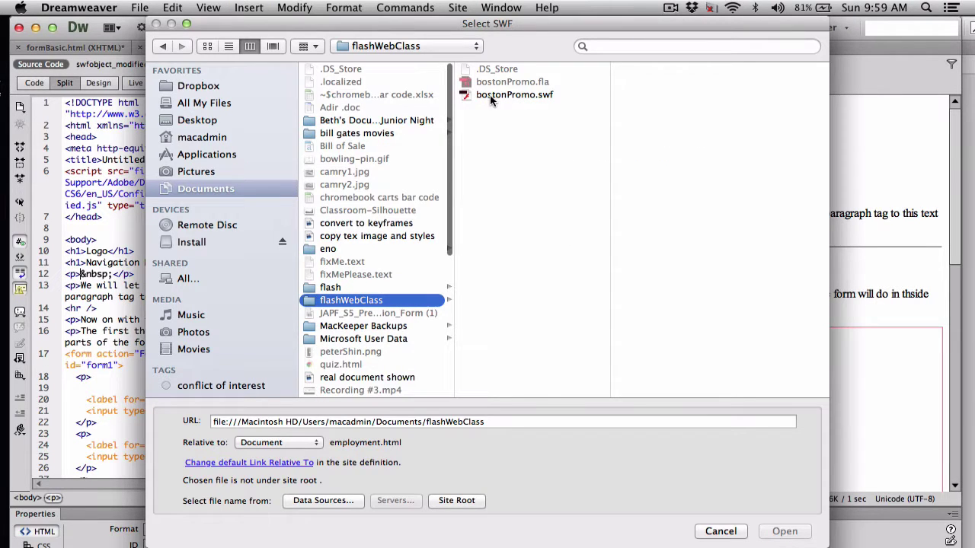
pyautogui.click(492, 96)
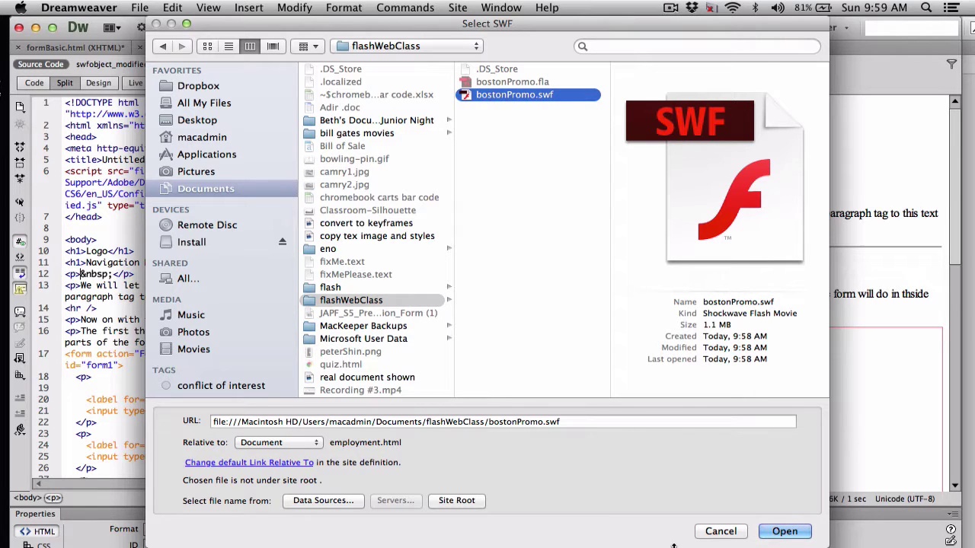
pyautogui.click(772, 533)
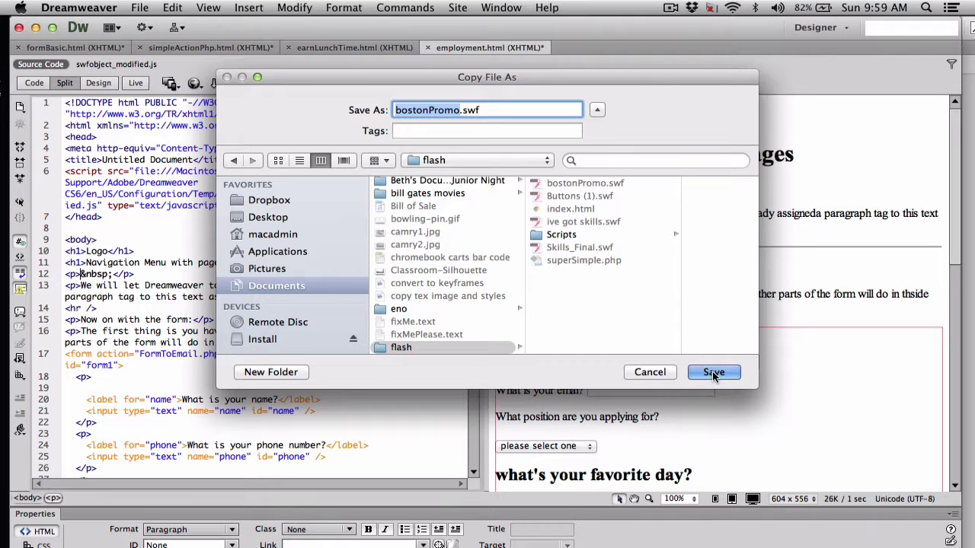
pyautogui.click(714, 372)
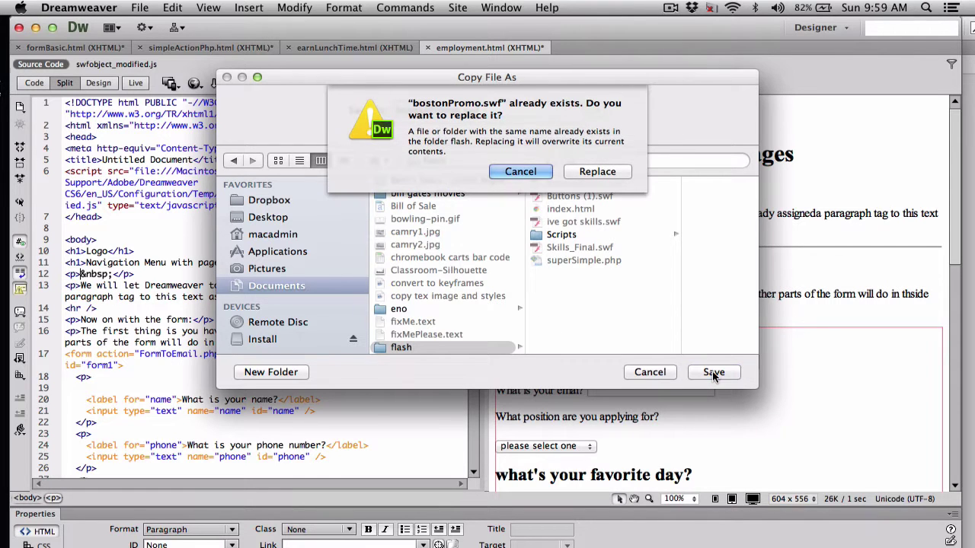
pyautogui.click(597, 170)
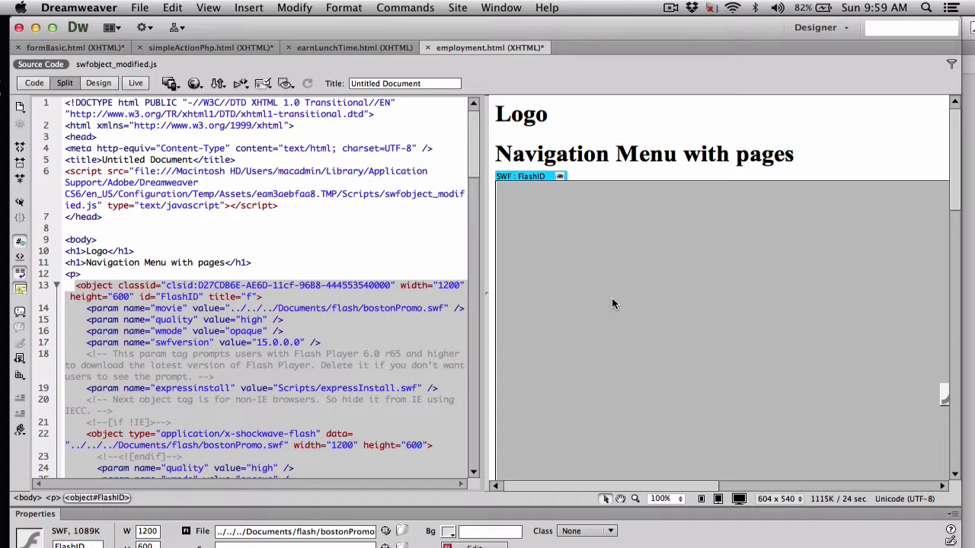
# Scroll through Design and Code views to inspect the 1200×600 FlashID object code
pyautogui.scroll(-5, 673, 332)
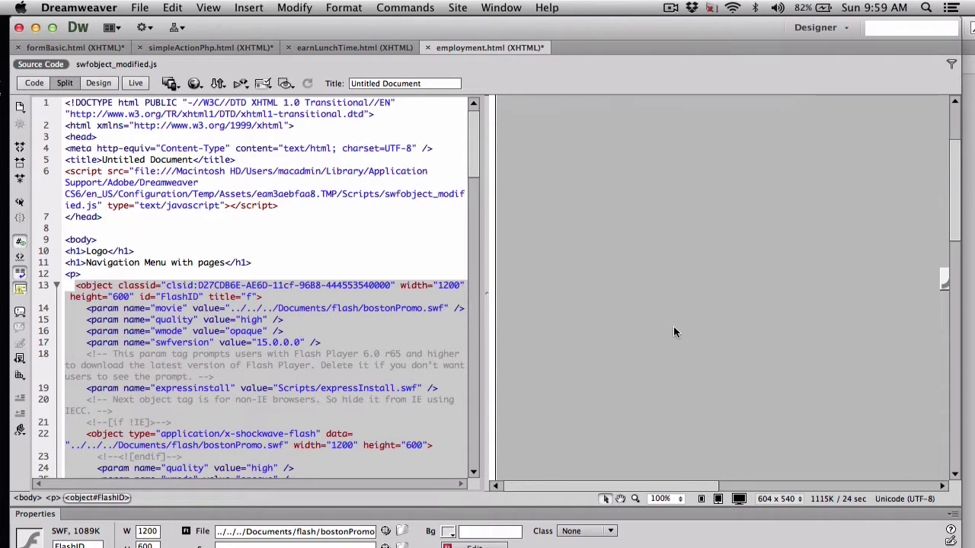
pyautogui.scroll(3, 673, 332)
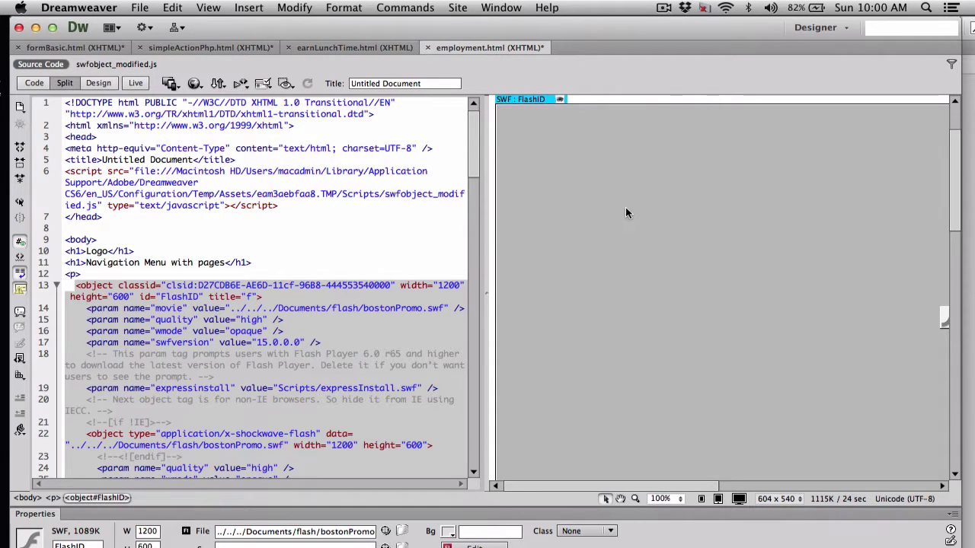
pyautogui.scroll(-1, 341, 293)
pyautogui.scroll(-5, 341, 293)
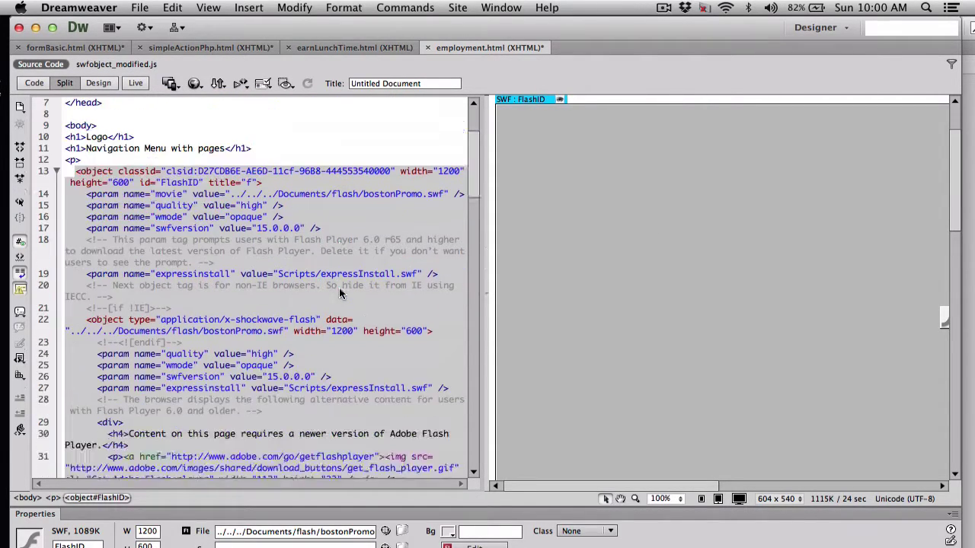
pyautogui.scroll(-2, 340, 293)
pyautogui.scroll(3, 340, 293)
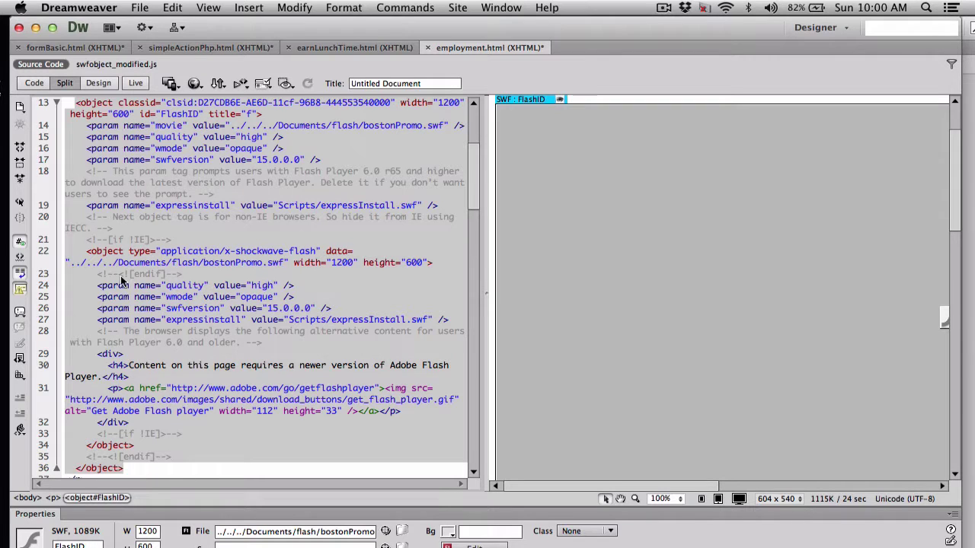
pyautogui.click(434, 102)
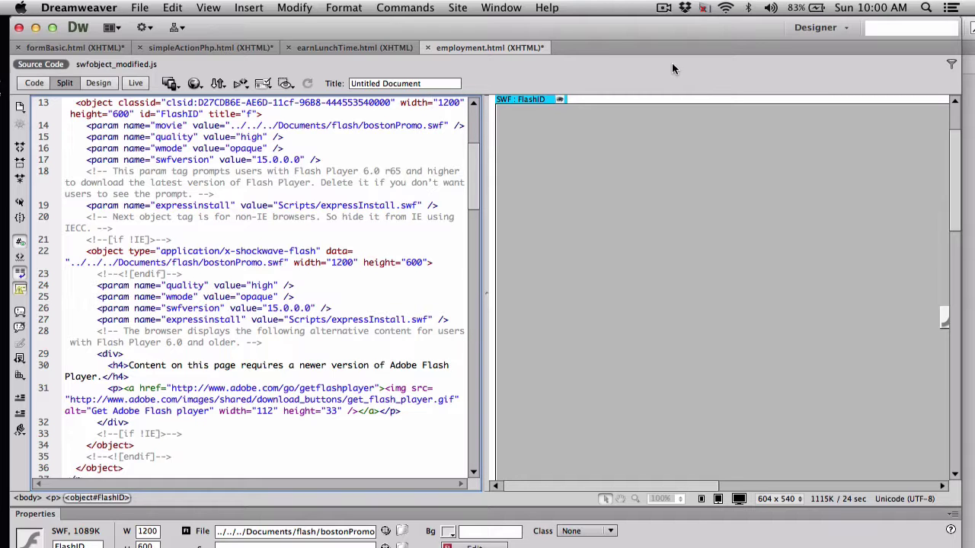
pyautogui.click(664, 9)
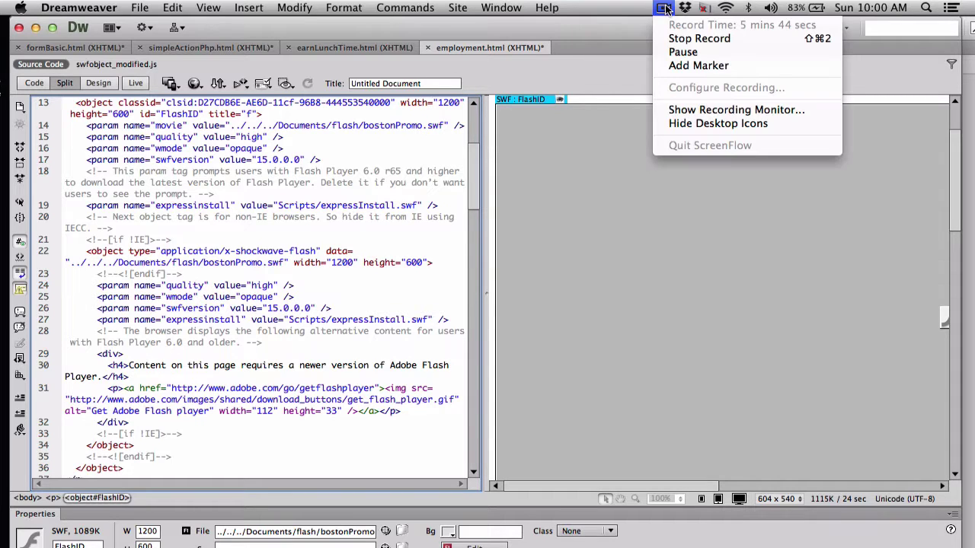